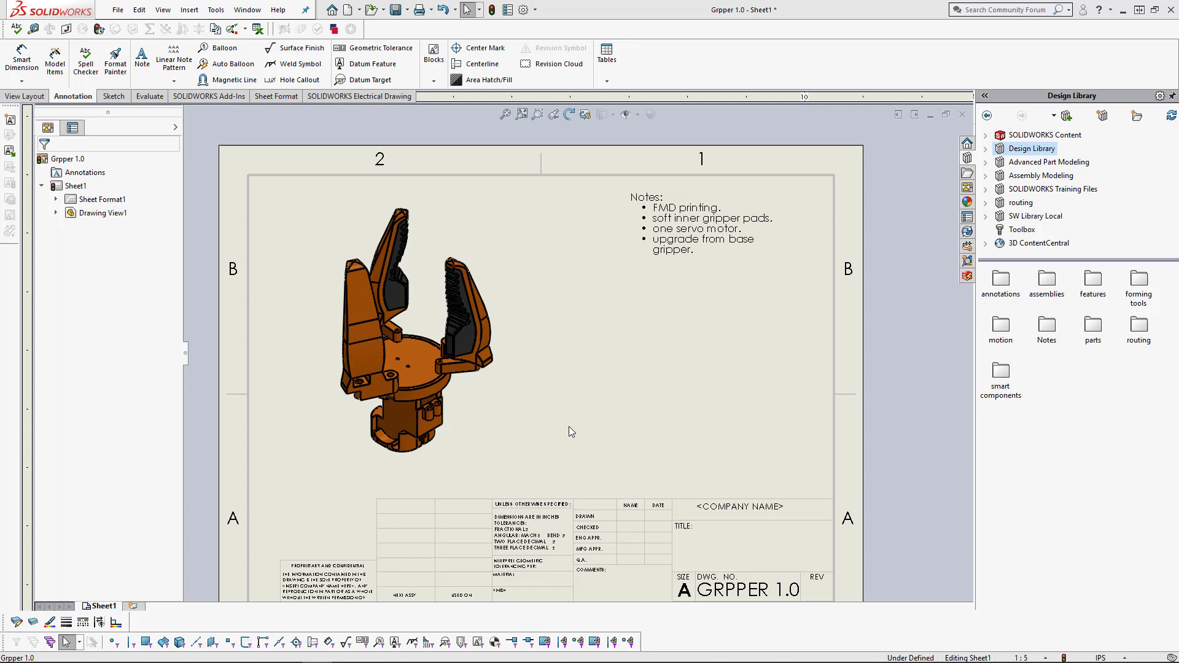
# Step: Enter edit mode on the Notes annotation and highlight its bulleted lines
pyautogui.doubleClick(683, 226)
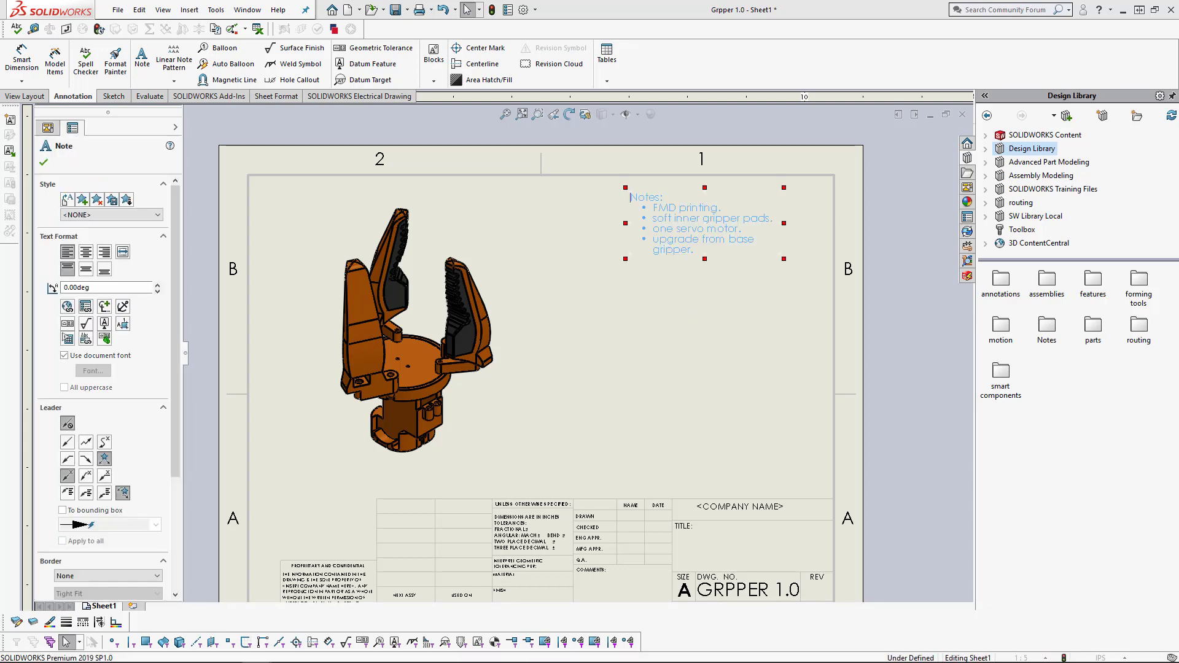
pyautogui.hotkey('ctrl', 'a')
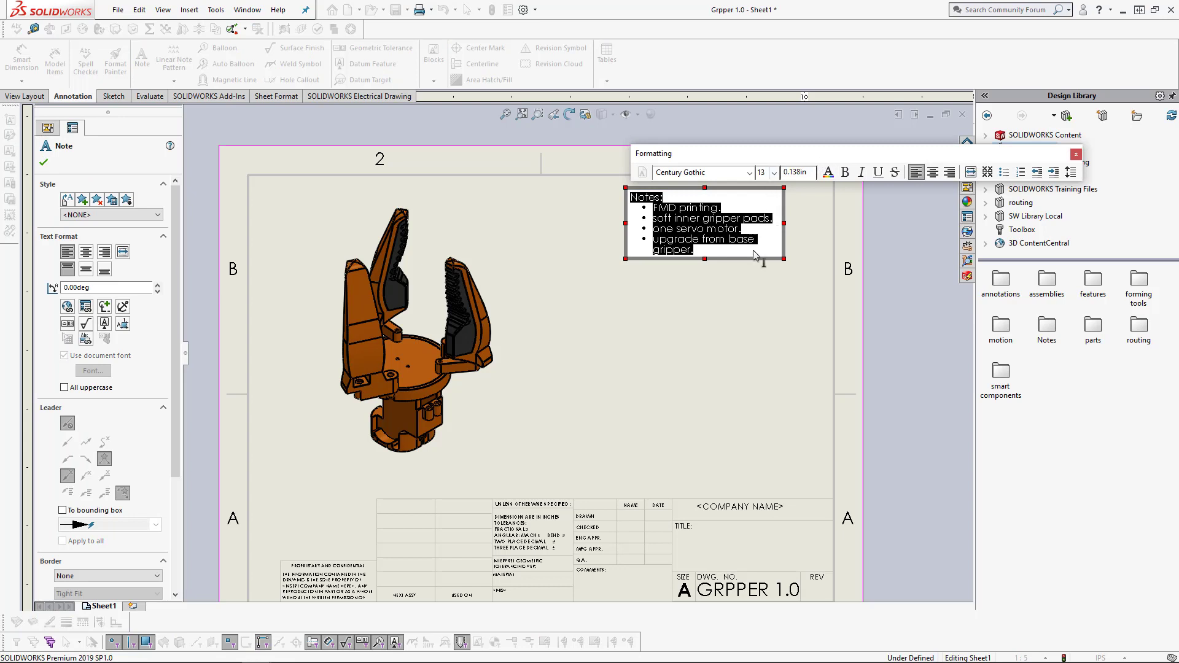
pyautogui.moveTo(712, 255); pyautogui.dragTo(653, 208)
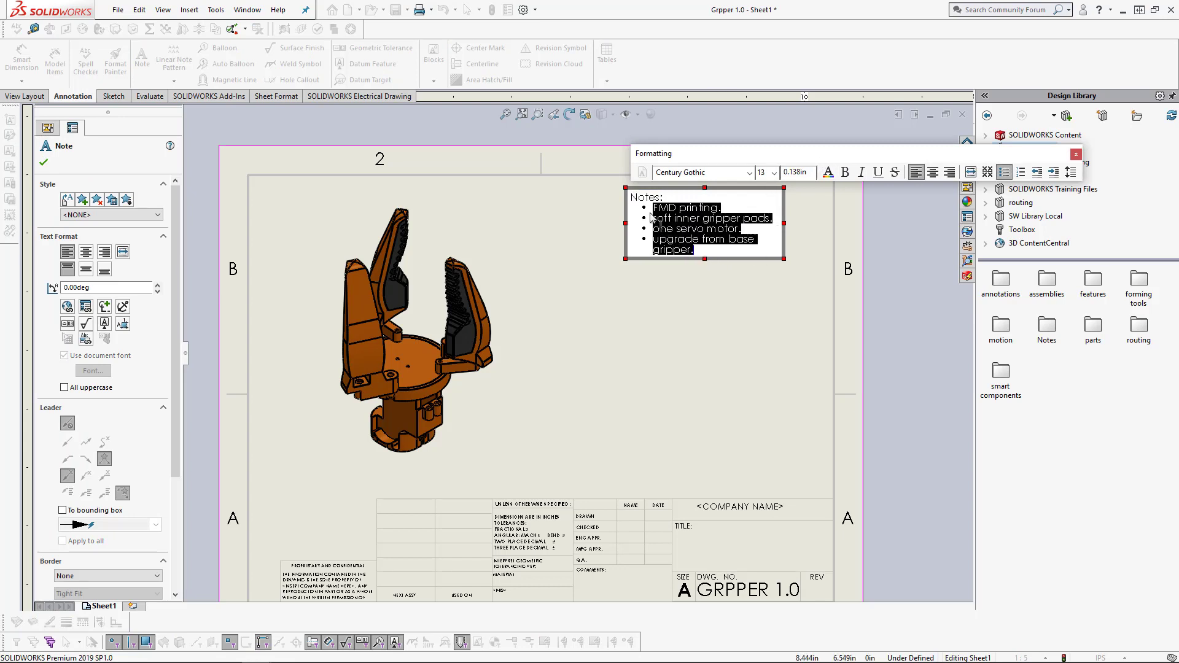
# Step: In Paragraph Properties, preview the bullets with first-line indent 7 and indent changed from 10 to 12
pyautogui.click(1071, 173)
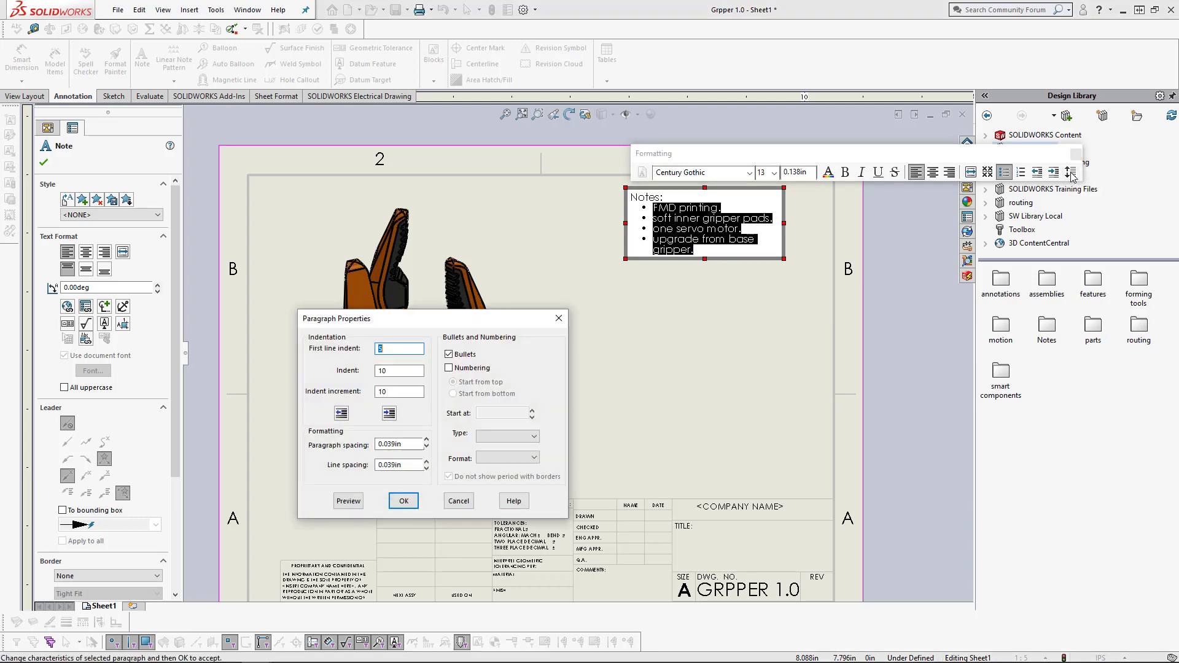
pyautogui.click(406, 348)
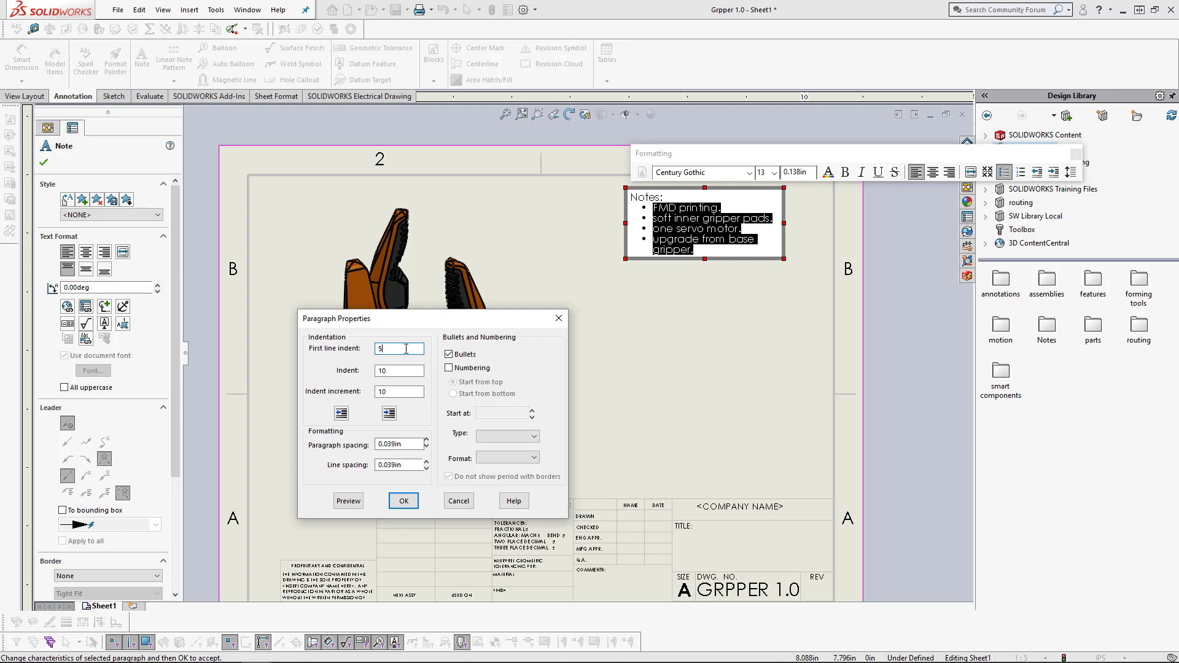
pyautogui.write('7')
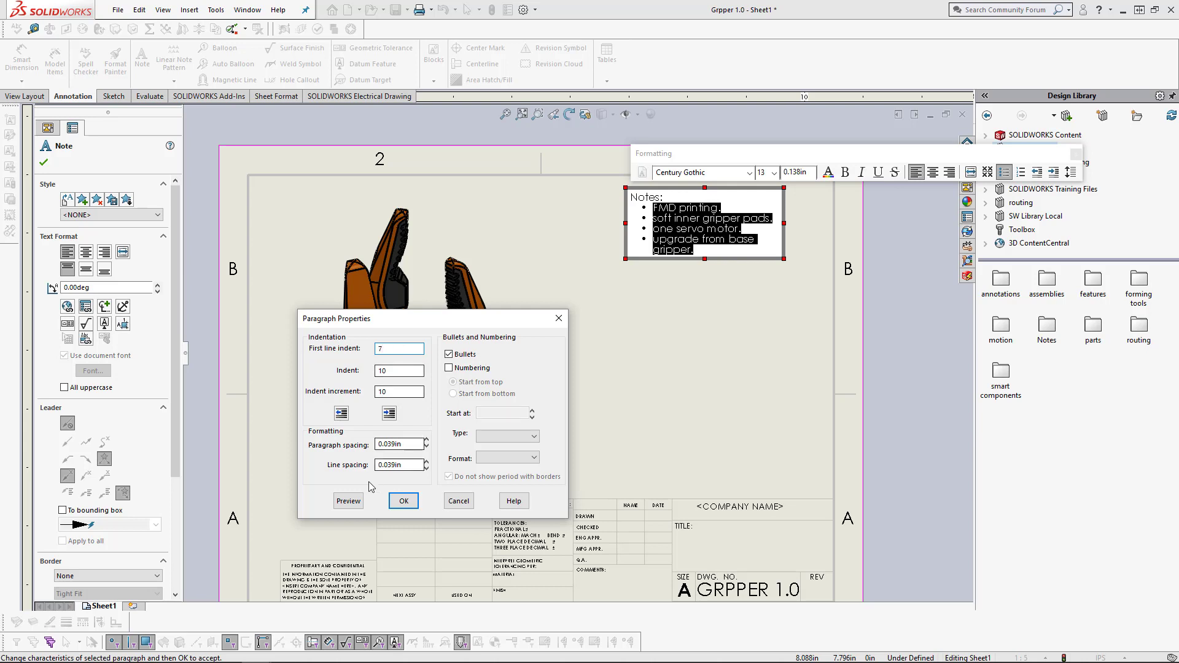
pyautogui.click(356, 502)
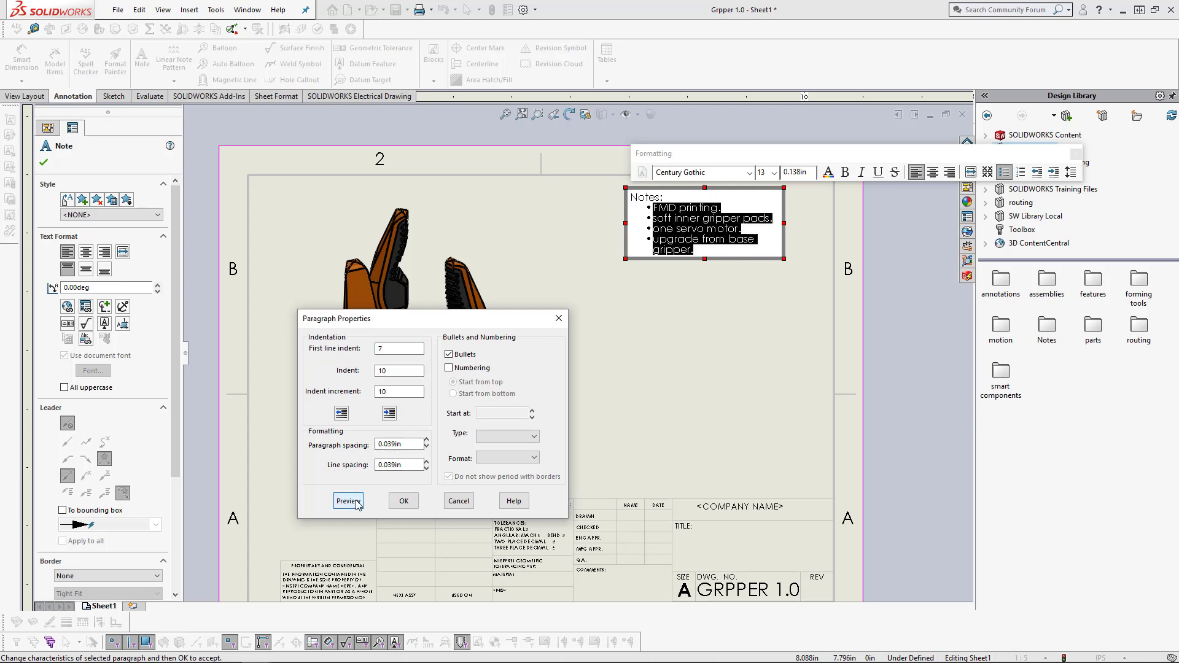
pyautogui.click(396, 371)
pyautogui.moveTo(395, 371); pyautogui.dragTo(373, 372)
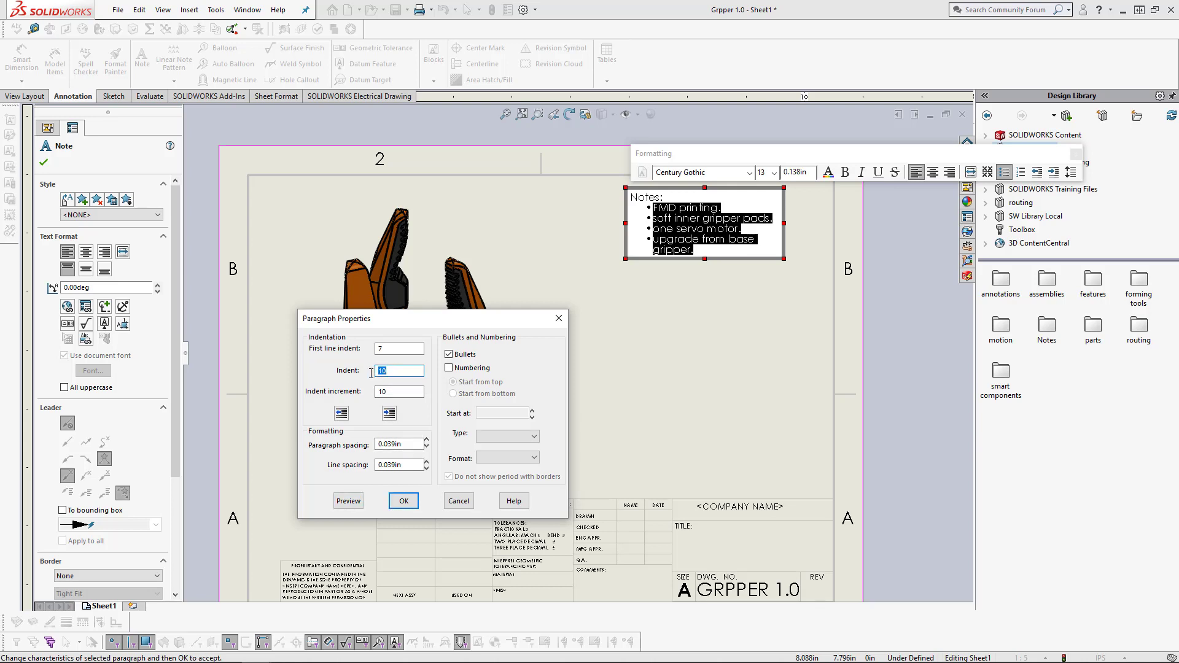
pyautogui.write('12')
pyautogui.click(348, 502)
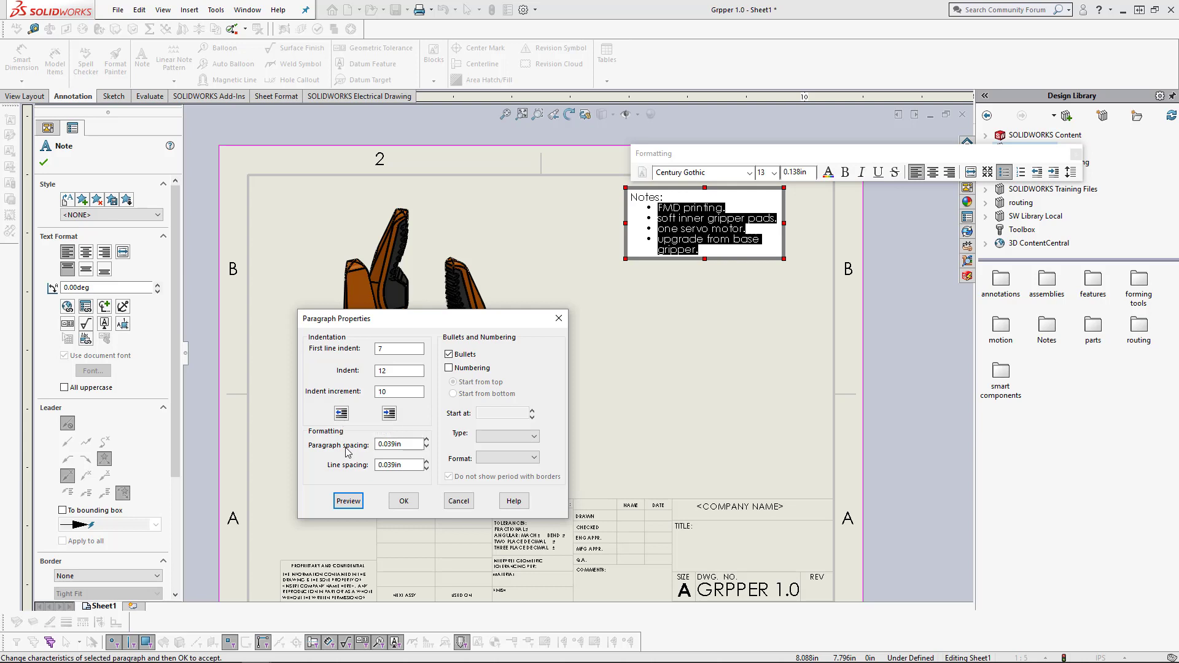
# Step: Preview the note with paragraph spacing raised to 0.157in, then reduce it back down
pyautogui.click(427, 441)
pyautogui.click(427, 441)
pyautogui.click(426, 441)
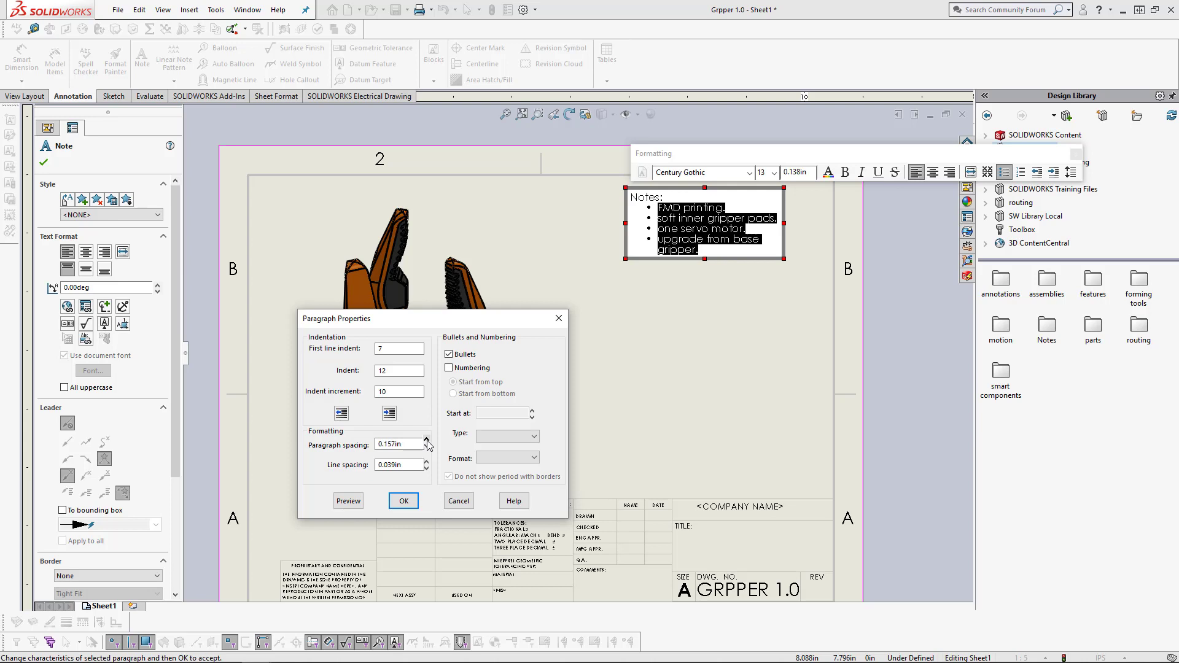
pyautogui.click(349, 502)
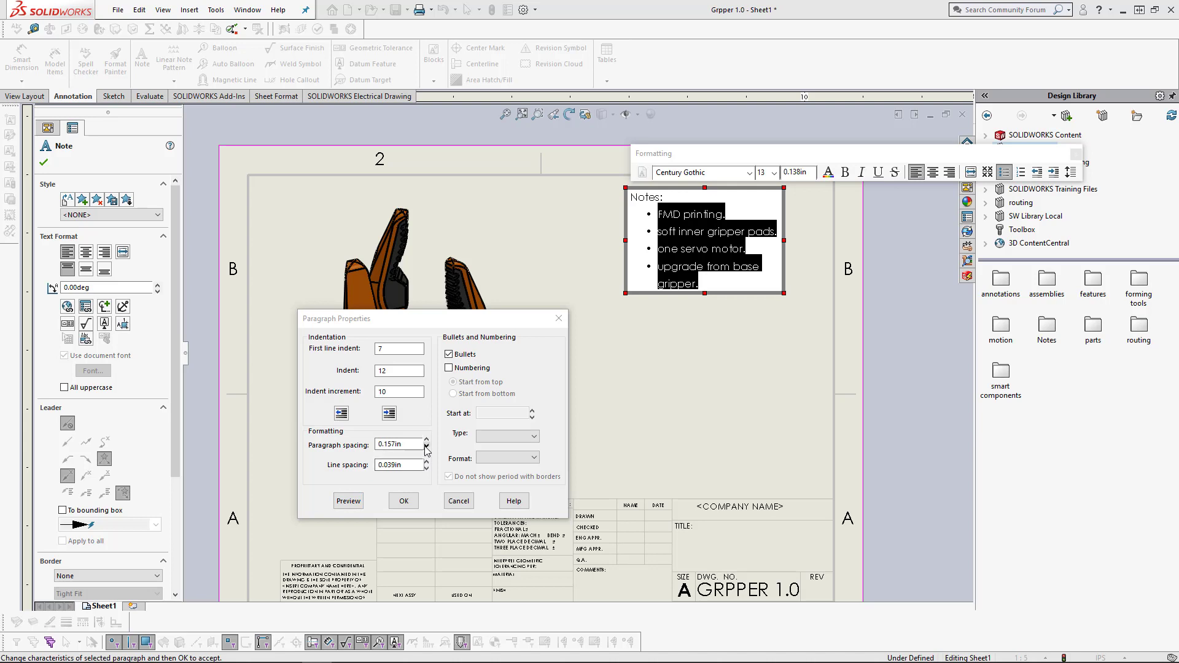
pyautogui.click(427, 448)
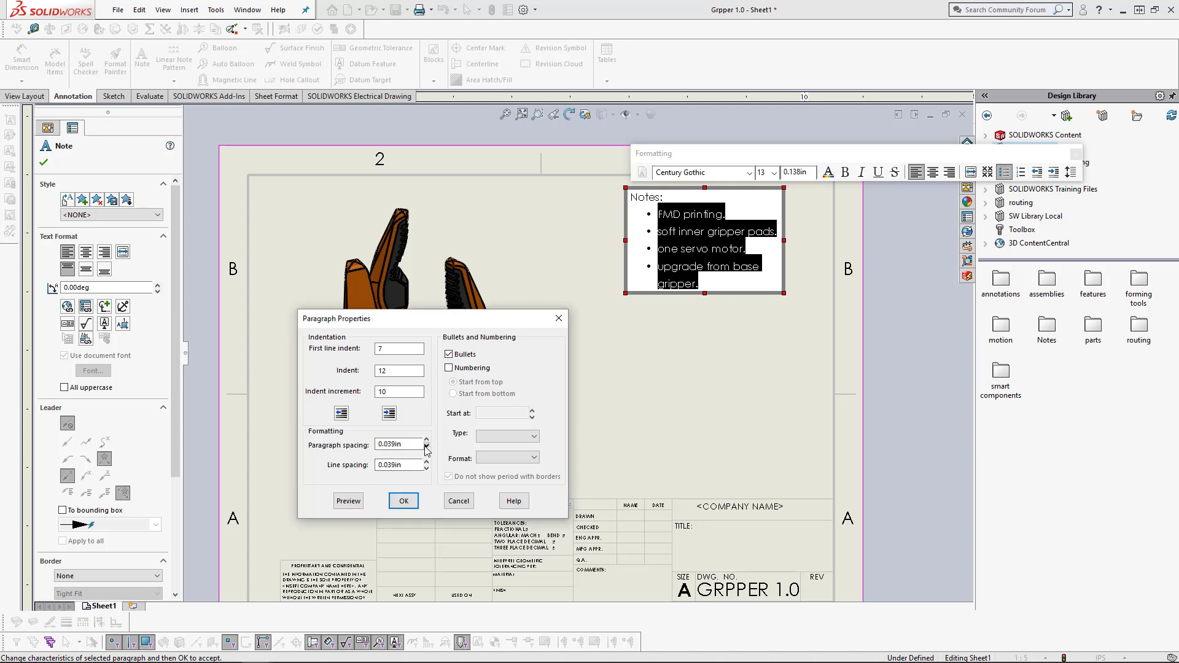
pyautogui.click(426, 468)
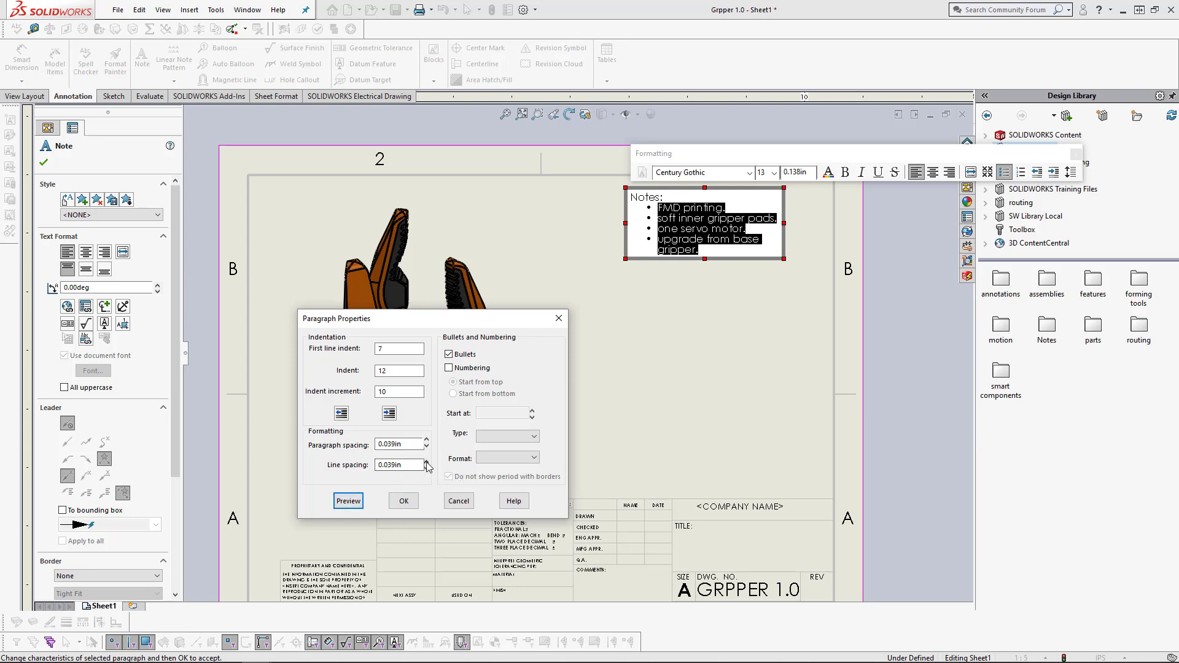
# Step: Preview the note with line spacing raised to 0.118in
pyautogui.click(427, 462)
pyautogui.click(427, 462)
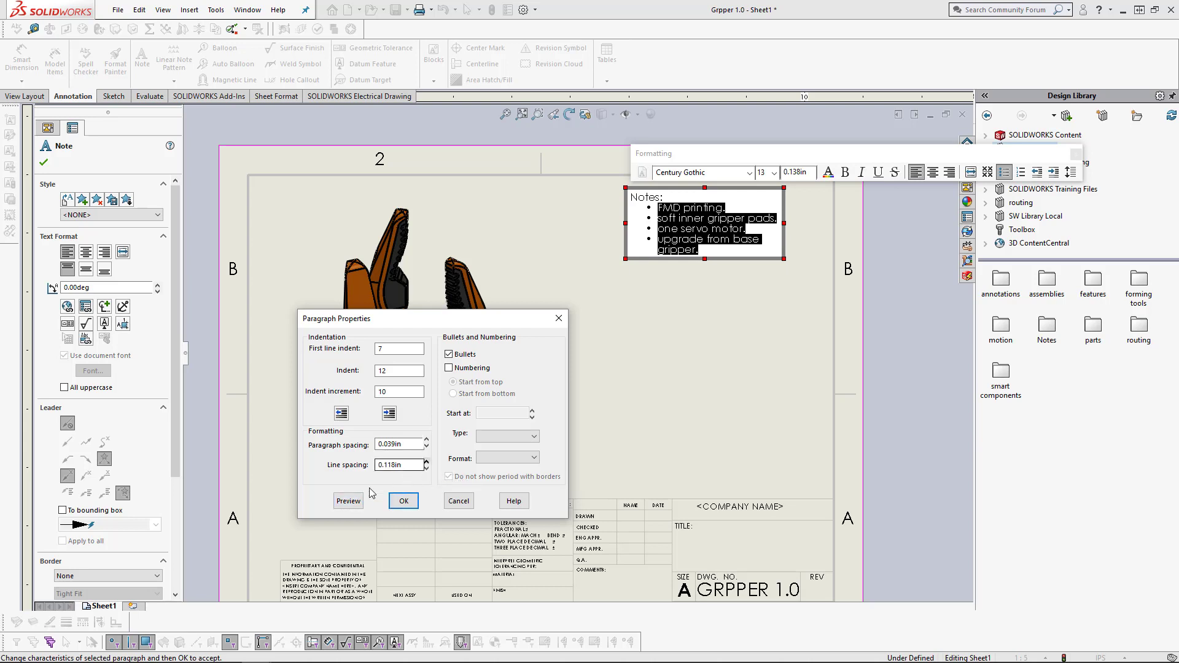
pyautogui.click(342, 502)
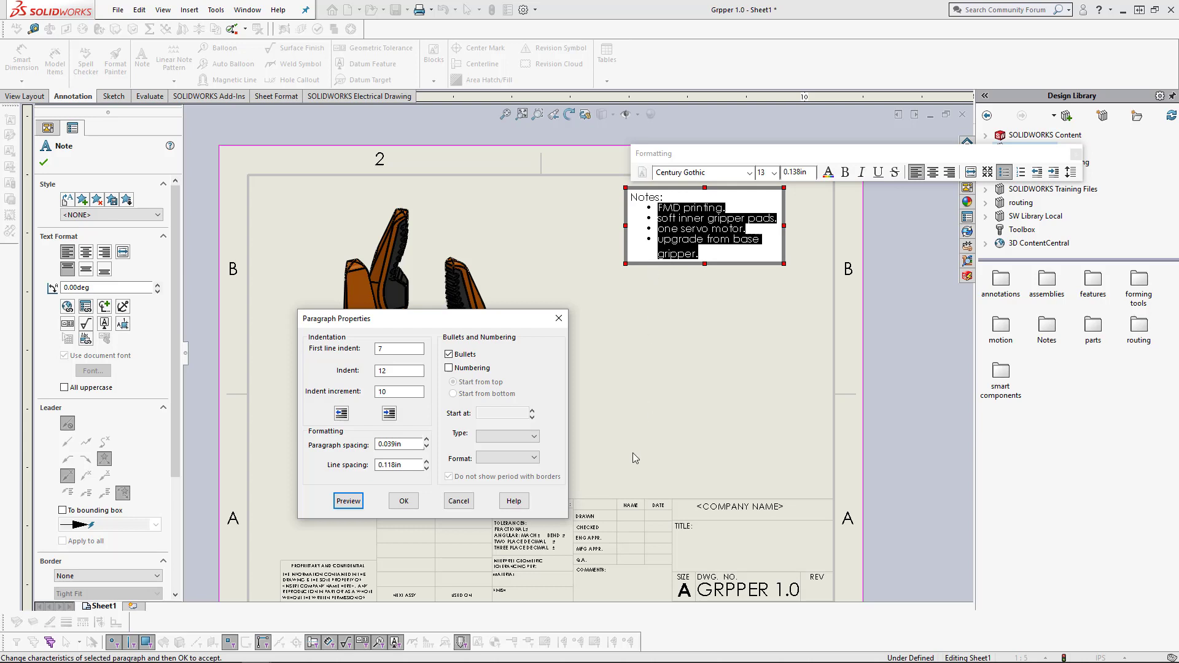
# Step: Discard the paragraph changes and place a new 'Material:' note below the Notes block
pyautogui.click(459, 501)
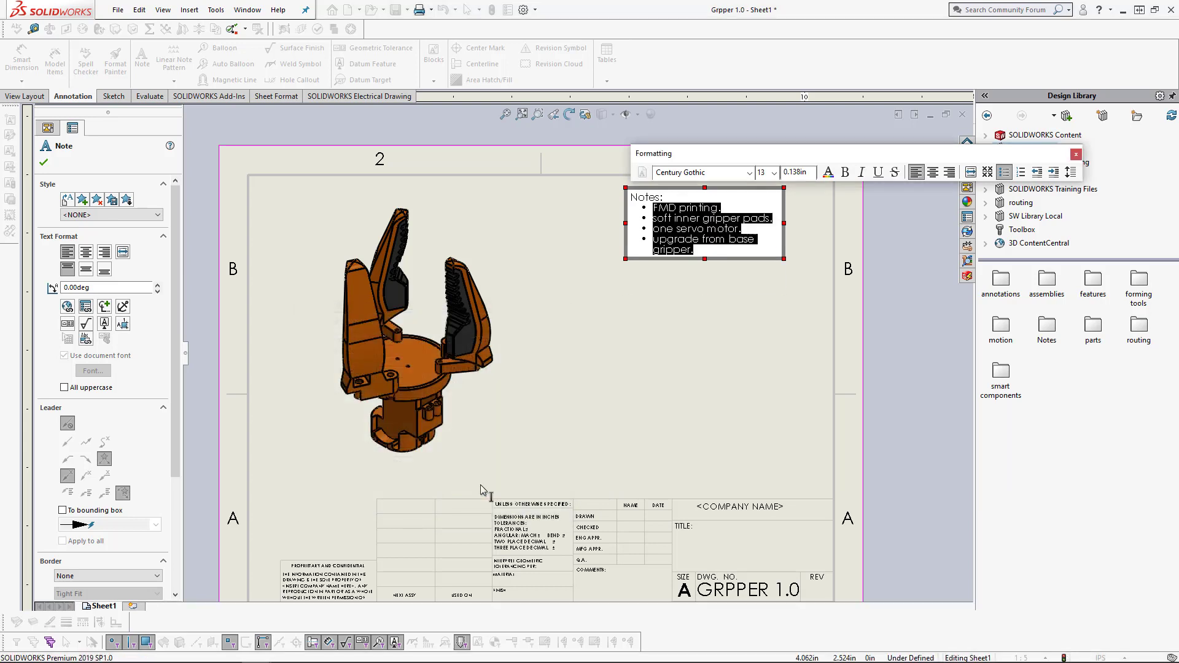
pyautogui.click(655, 297)
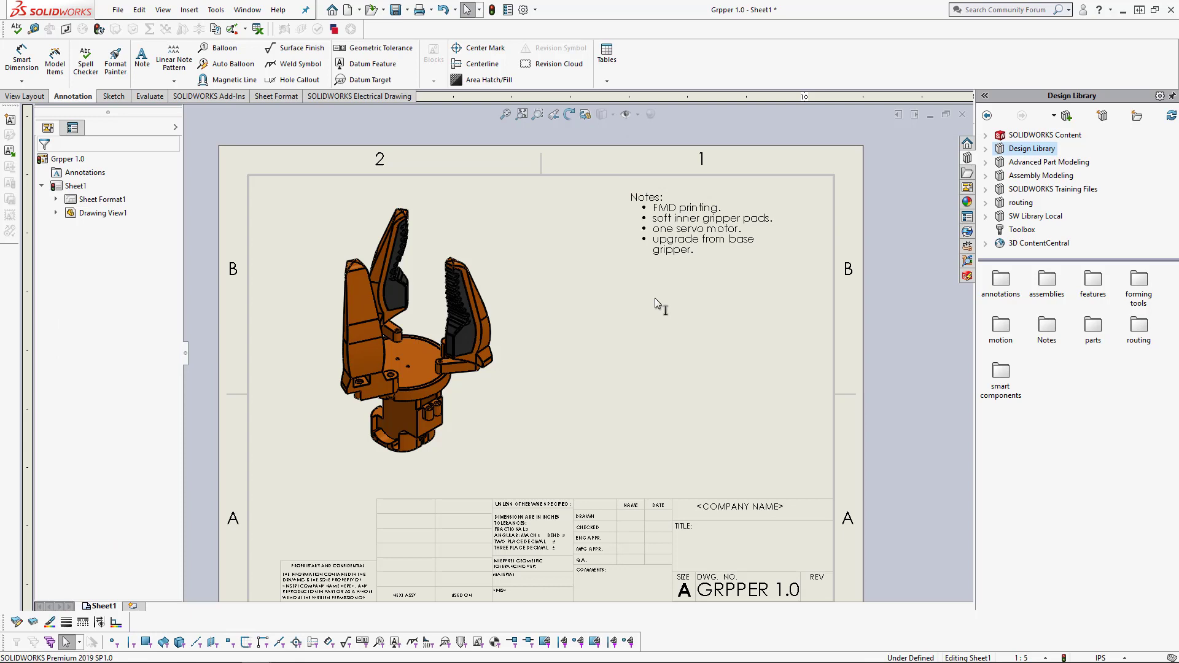
pyautogui.click(138, 75)
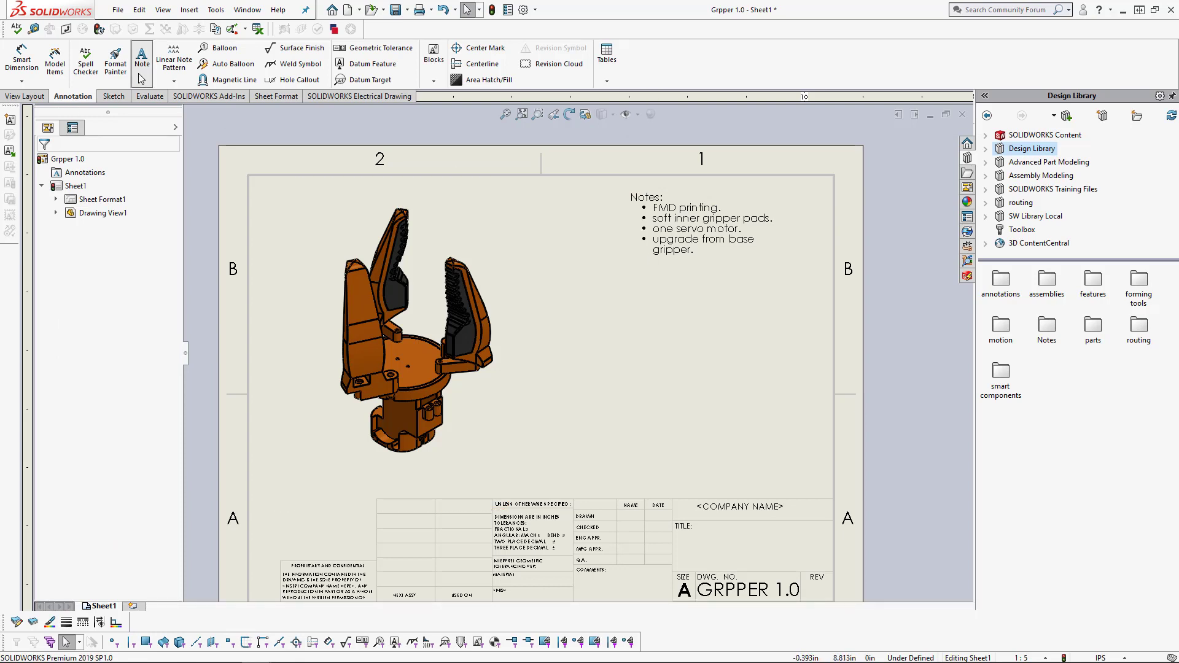
pyautogui.click(636, 296)
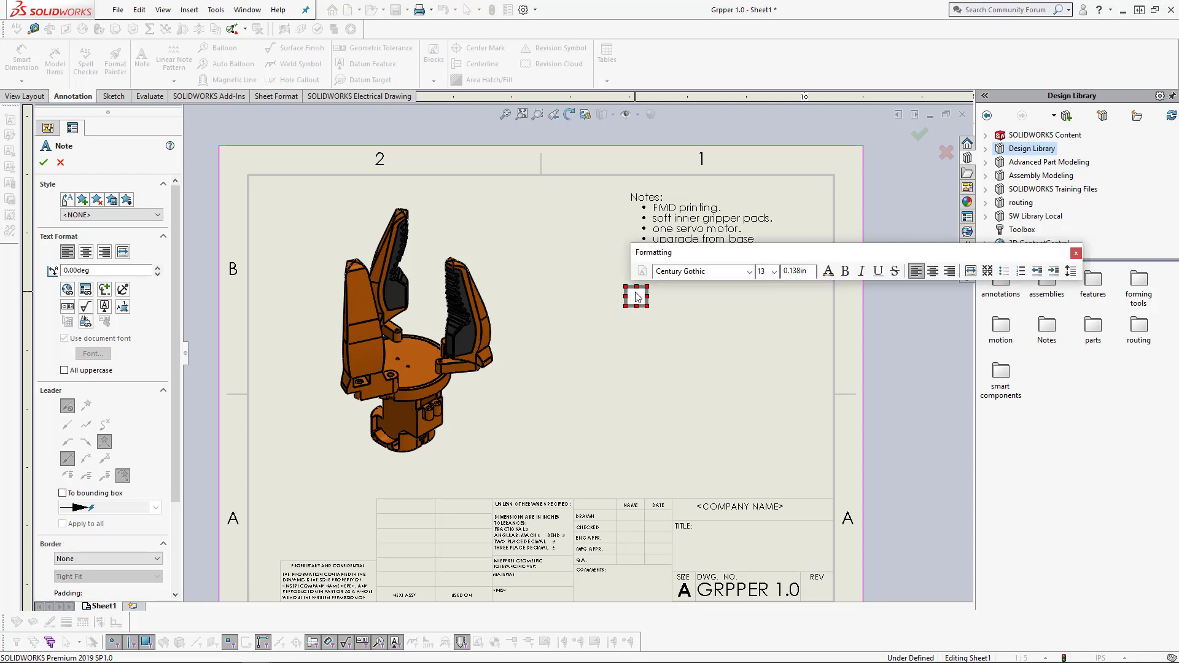
pyautogui.write('Material')
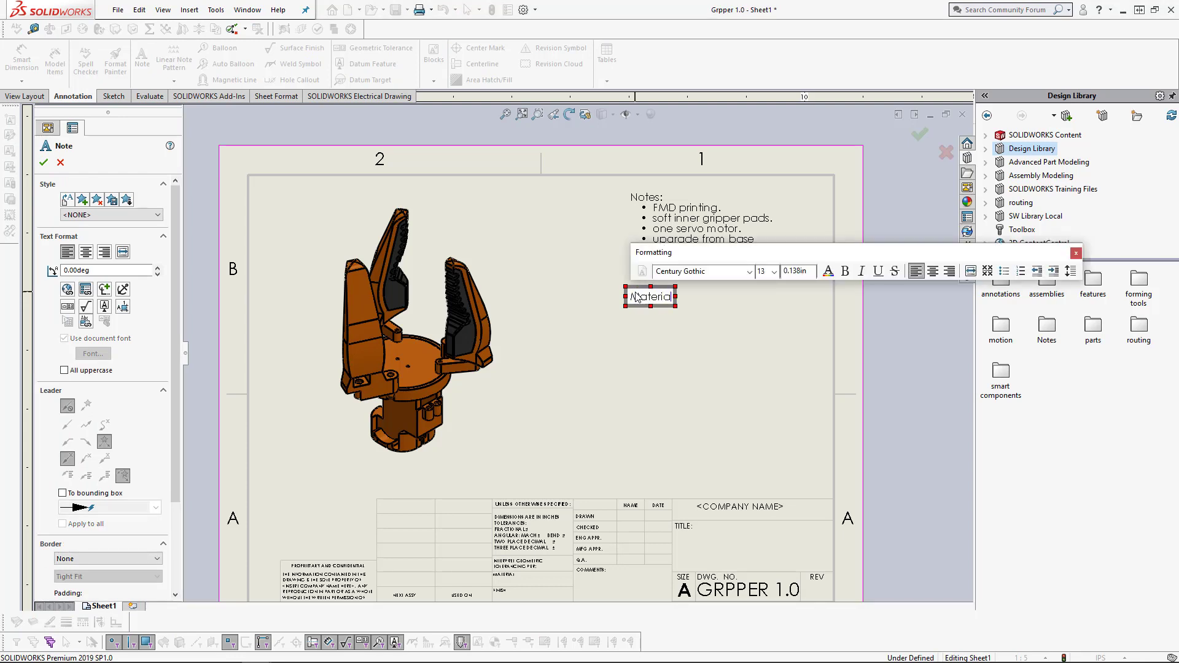
pyautogui.write(':')
pyautogui.click(636, 331)
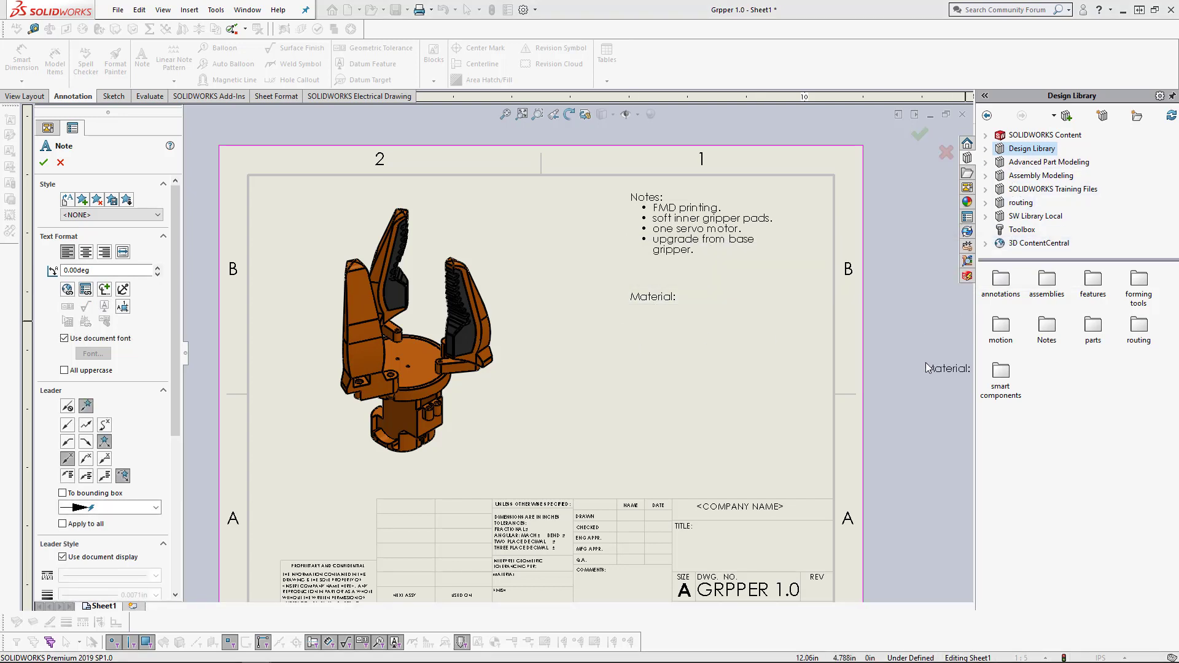
# Step: From the Design Library Notes folder, drop the Hard Material and Soft Material notes under 'Material:'
pyautogui.press('Escape')
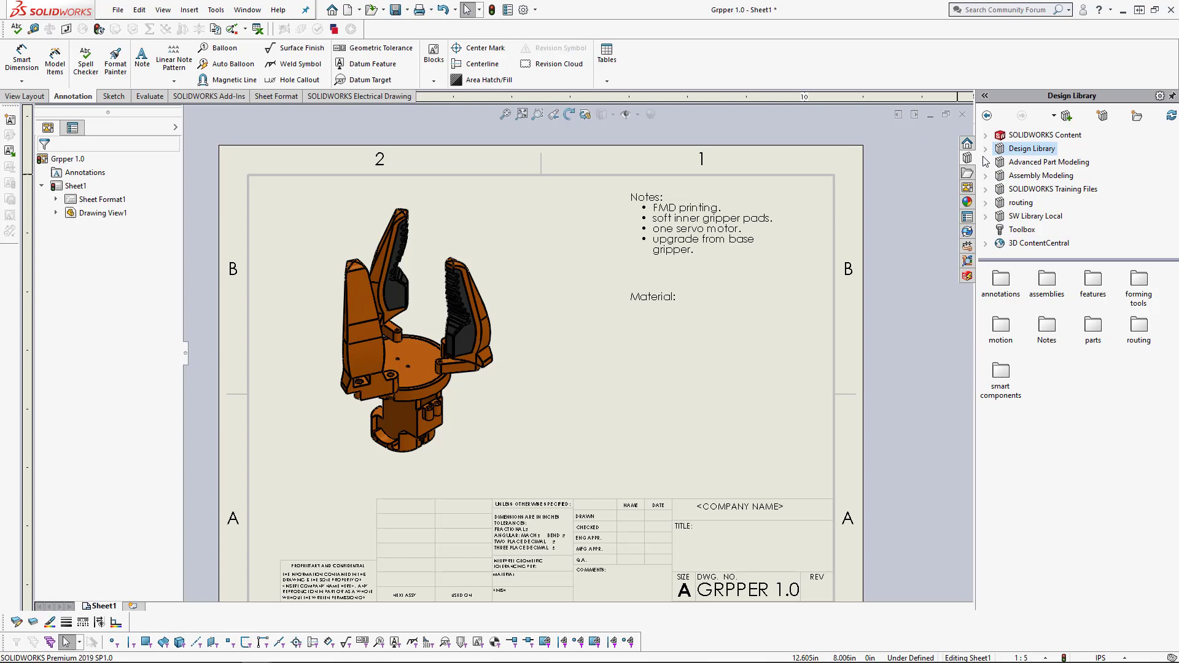
pyautogui.click(986, 148)
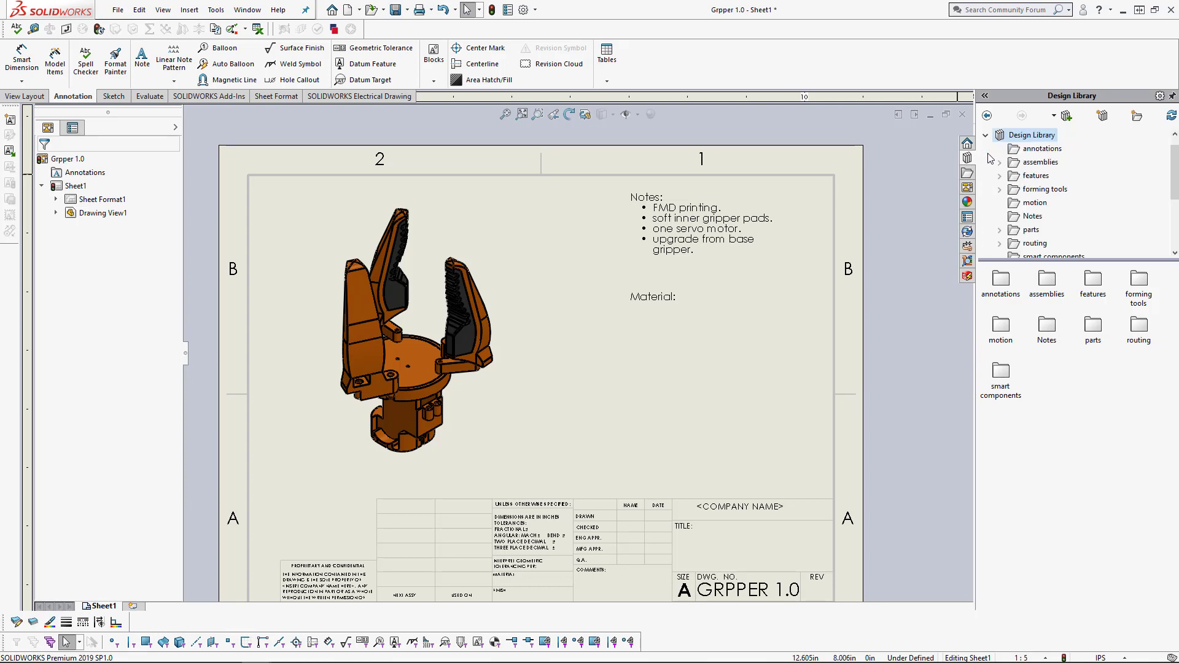
pyautogui.click(1022, 217)
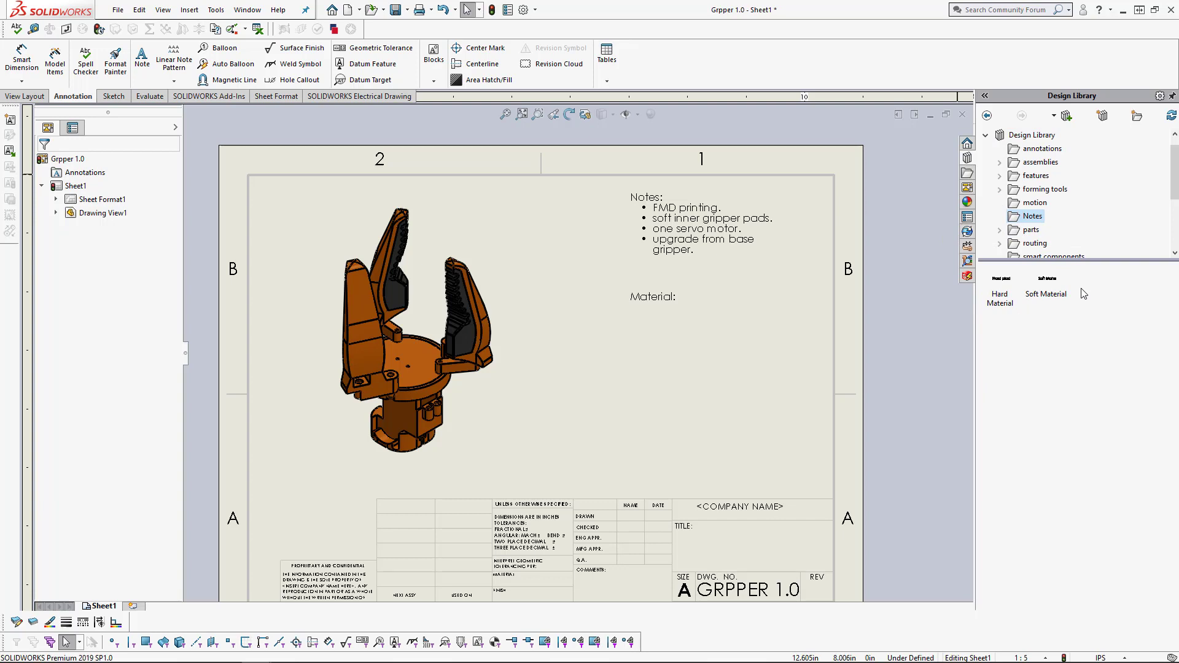
pyautogui.click(1003, 301)
pyautogui.moveTo(1003, 300)
pyautogui.mouseDown()
pyautogui.moveTo(740, 420)
pyautogui.moveTo(682, 335)
pyautogui.moveTo(637, 304)
pyautogui.mouseUp()
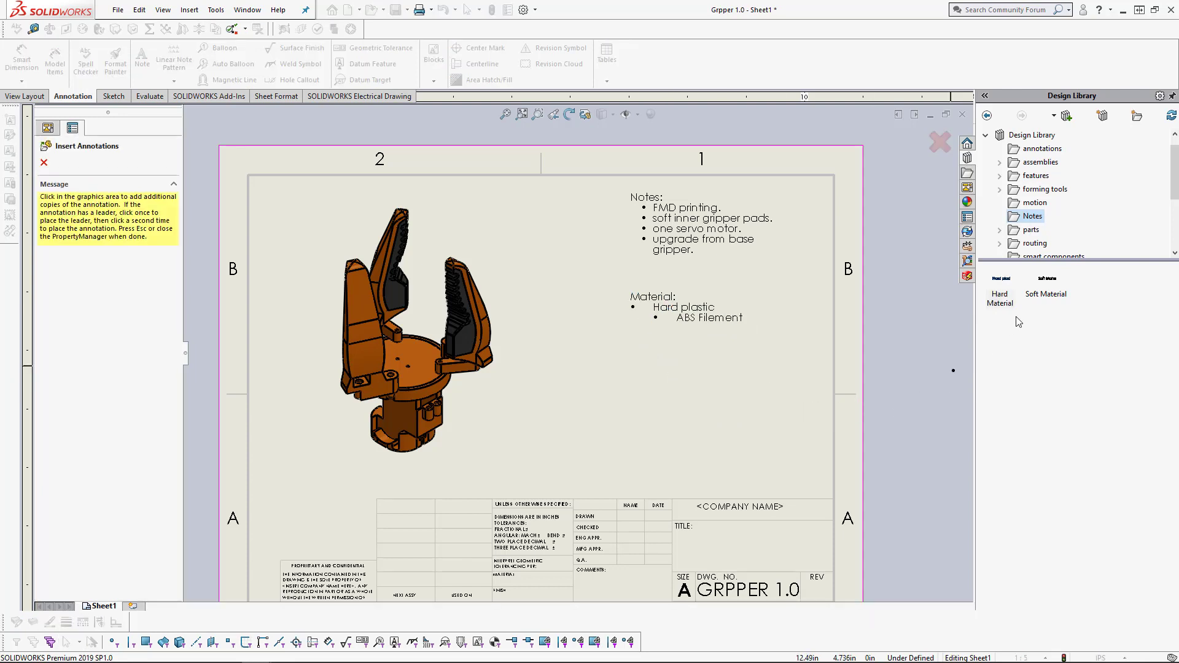
pyautogui.press('Escape')
pyautogui.moveTo(1044, 299)
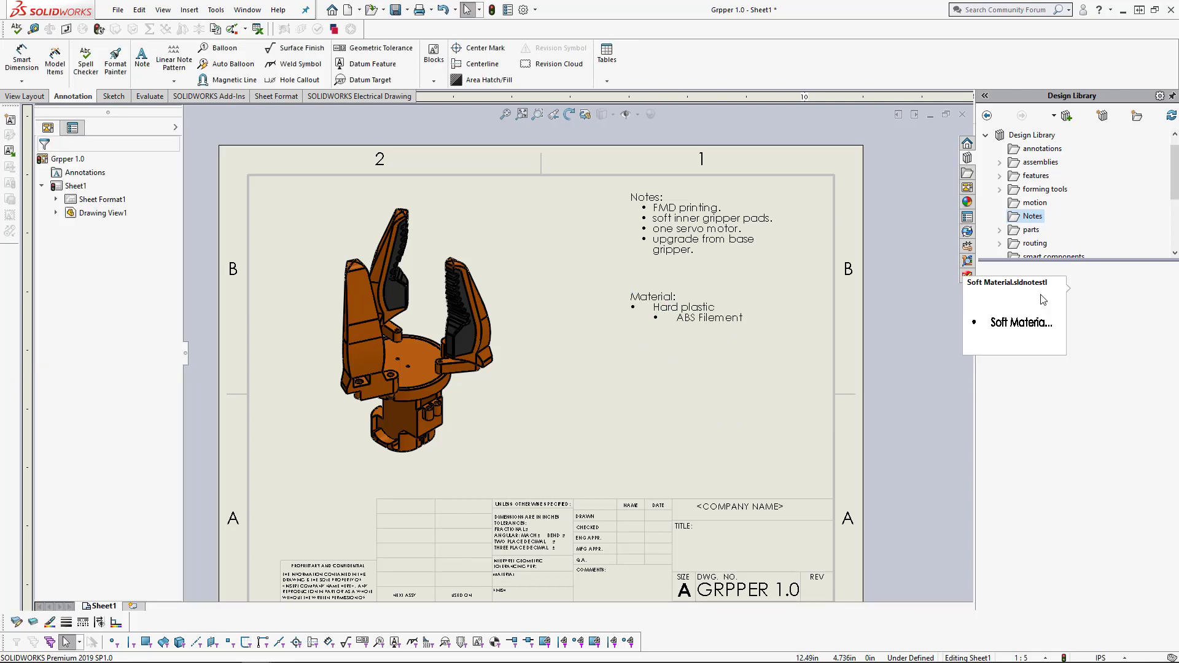
pyautogui.moveTo(1043, 299)
pyautogui.mouseDown()
pyautogui.moveTo(836, 335)
pyautogui.moveTo(731, 320)
pyautogui.moveTo(640, 324)
pyautogui.mouseUp()
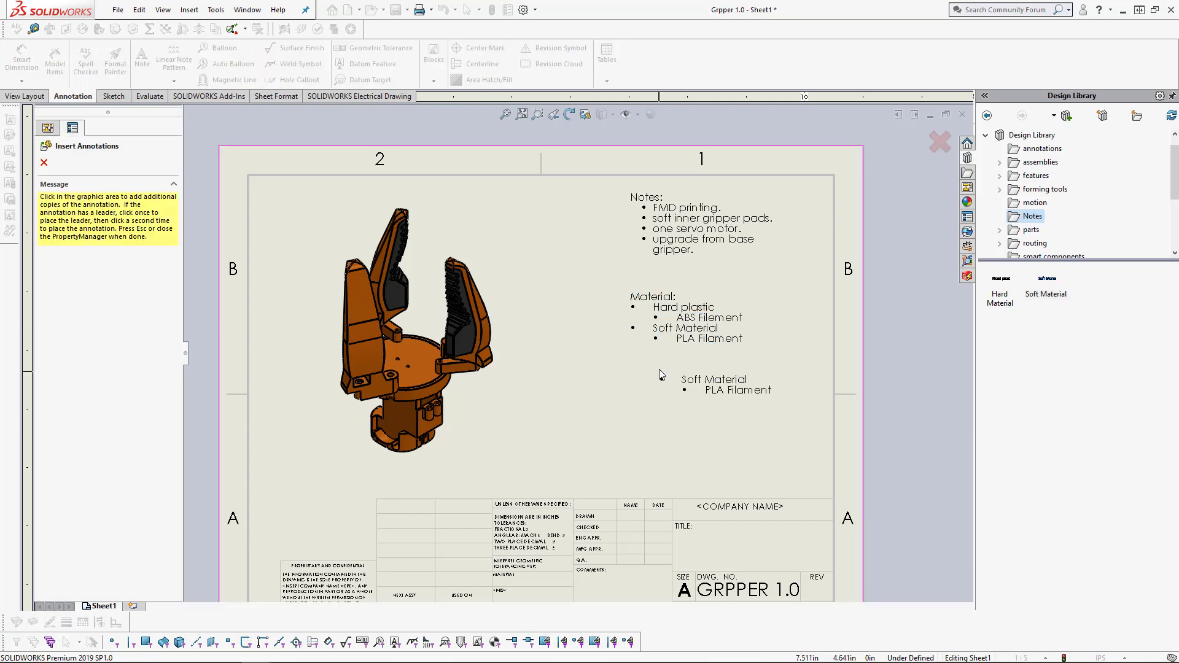
pyautogui.press('Escape')
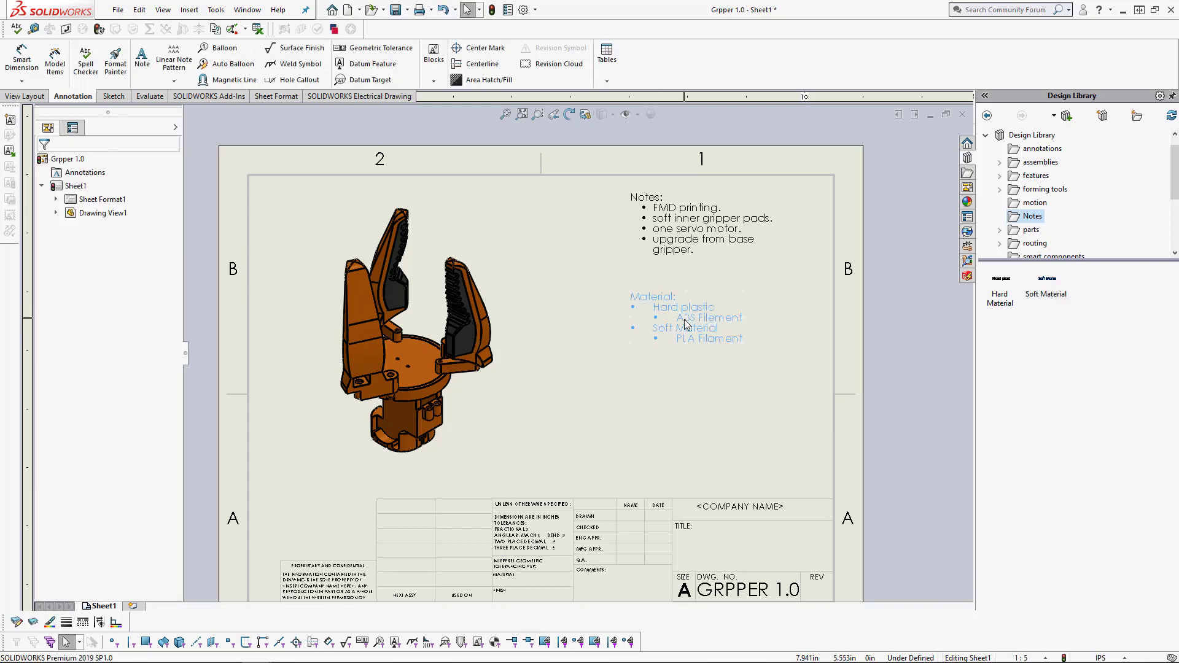
# Step: Edit the Material note, select its four list lines, and bring up Paragraph Properties
pyautogui.click(691, 319)
pyautogui.doubleClick(732, 313)
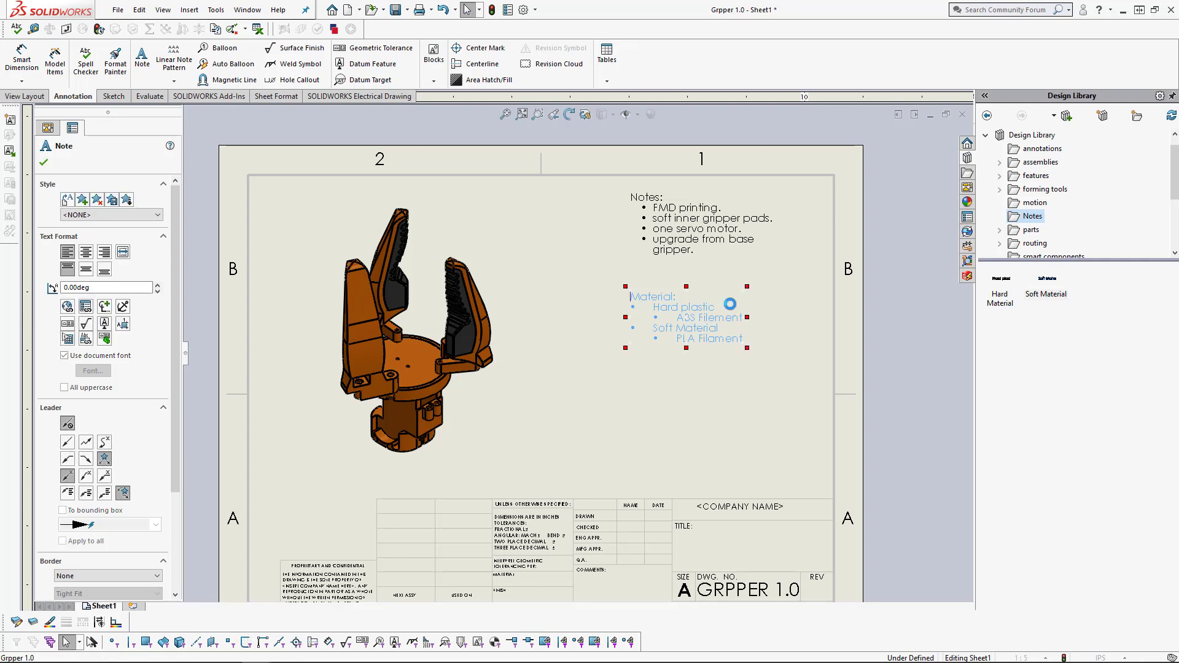
pyautogui.click(743, 339)
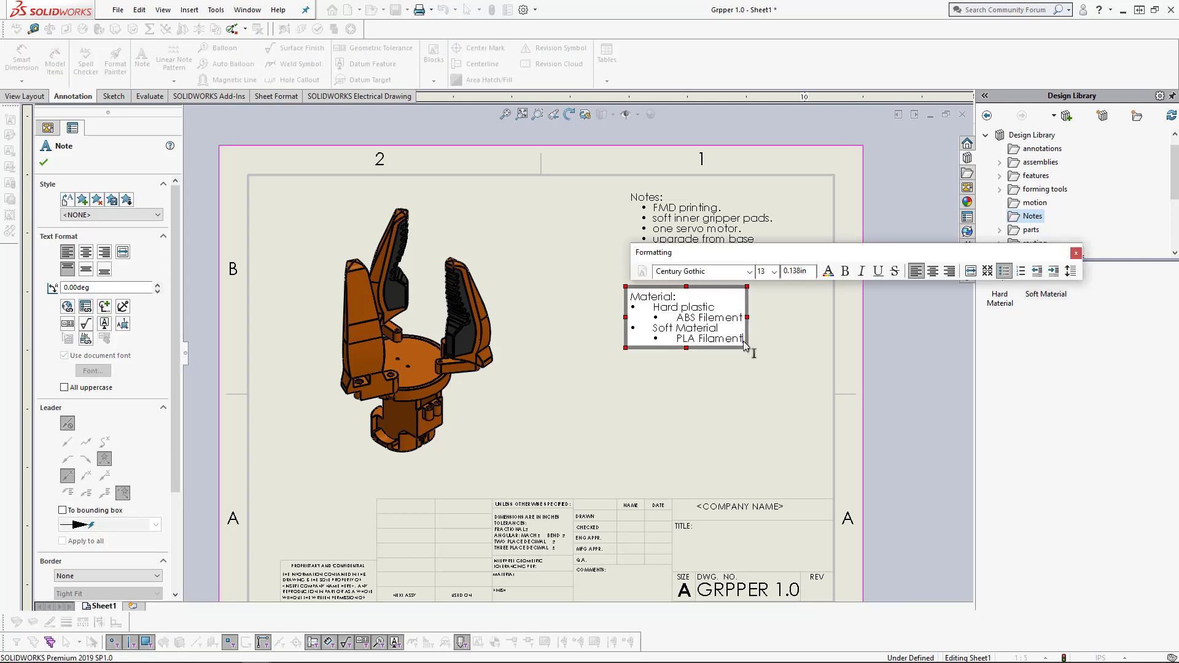
pyautogui.moveTo(744, 341); pyautogui.dragTo(641, 315)
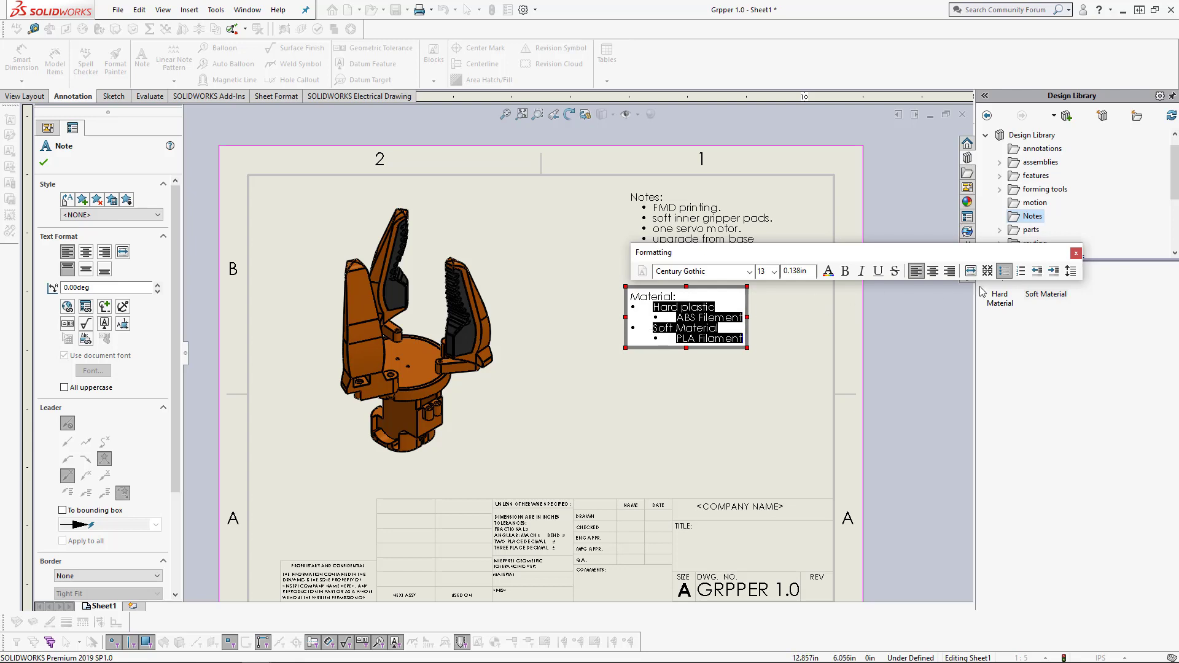
pyautogui.click(1072, 273)
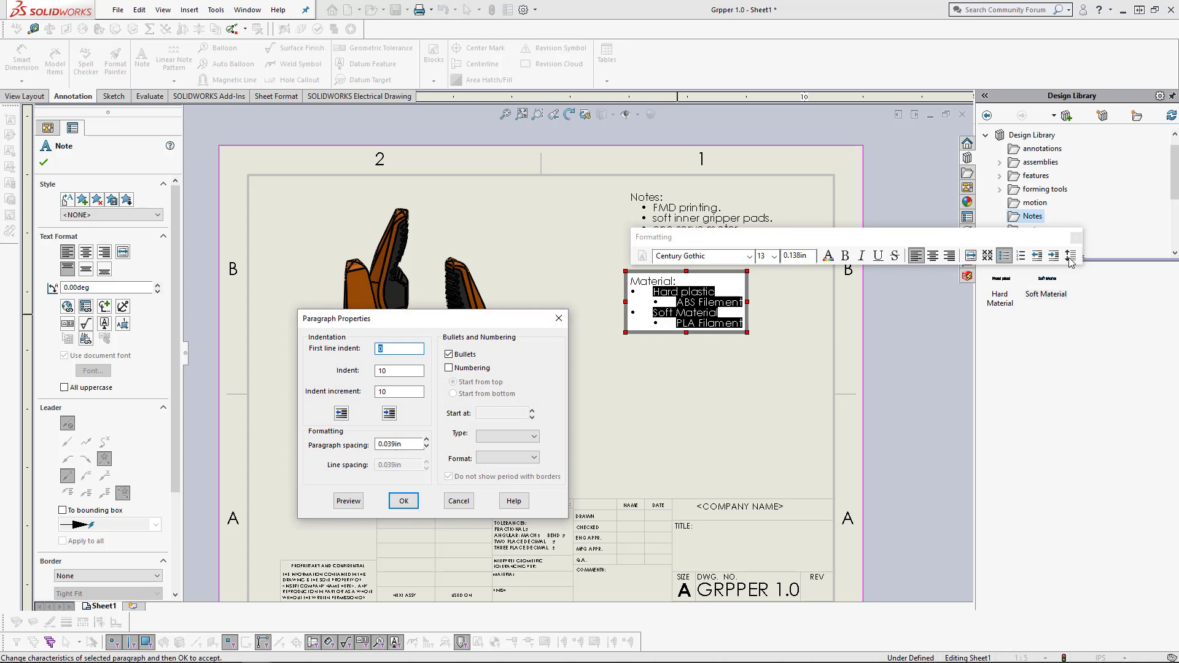
# Step: Switch the list to numbering with A,B,C type and (1) format, and preview it
pyautogui.click(449, 368)
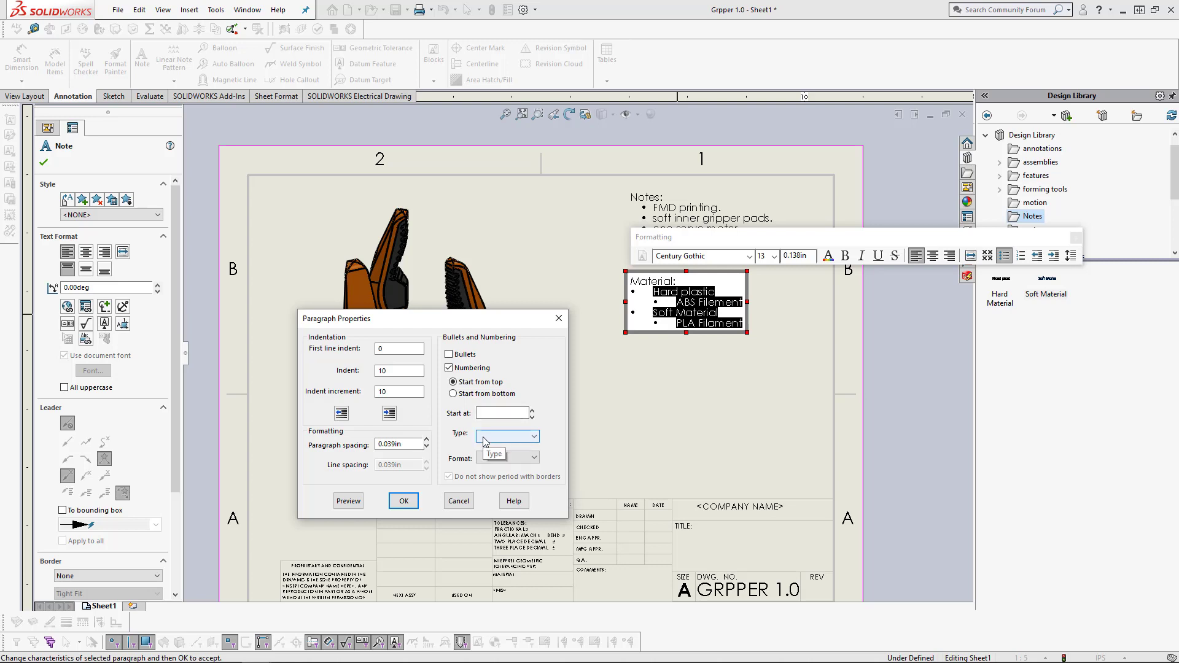
pyautogui.click(484, 438)
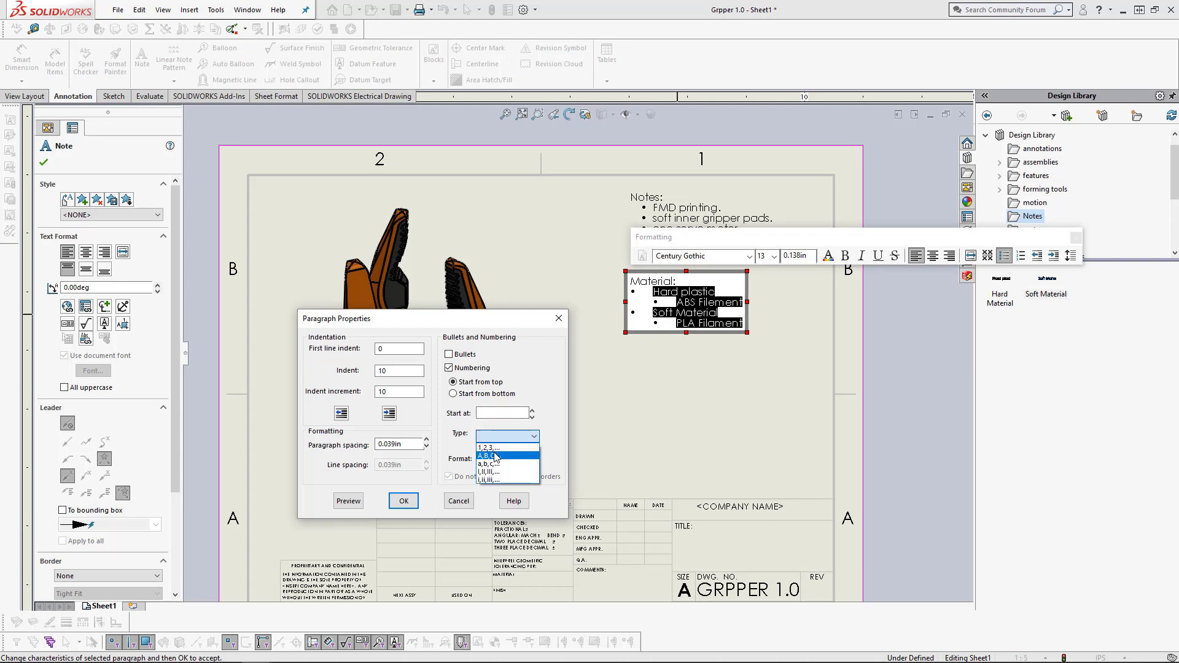
pyautogui.click(496, 456)
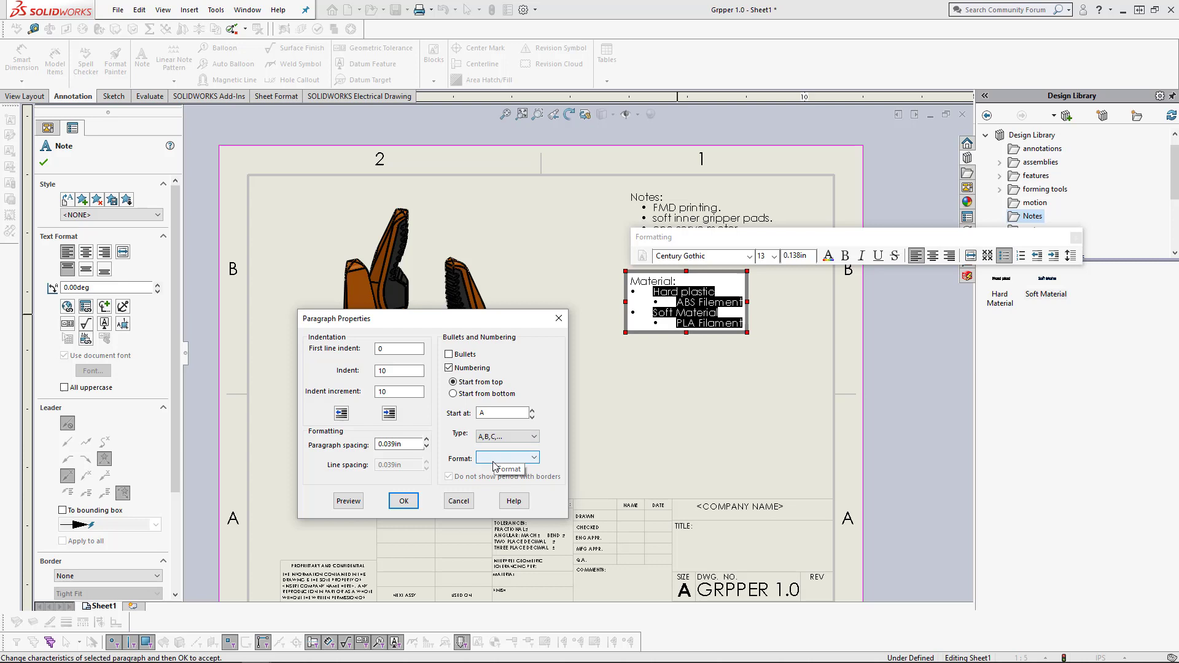
pyautogui.click(493, 459)
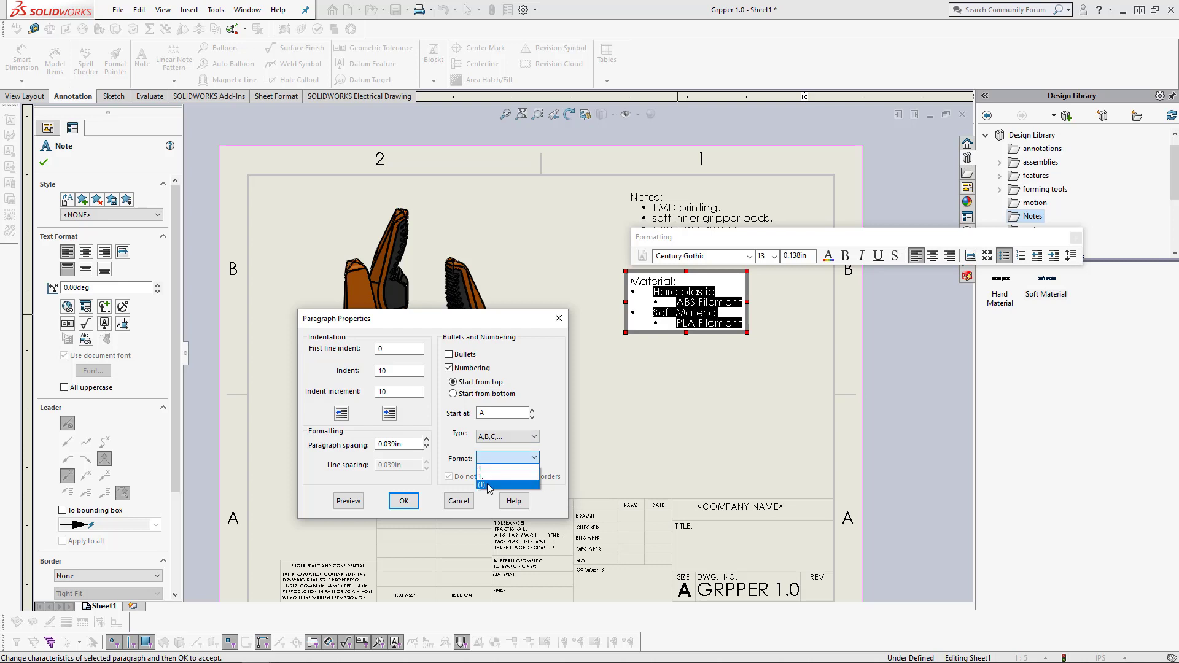
pyautogui.click(489, 485)
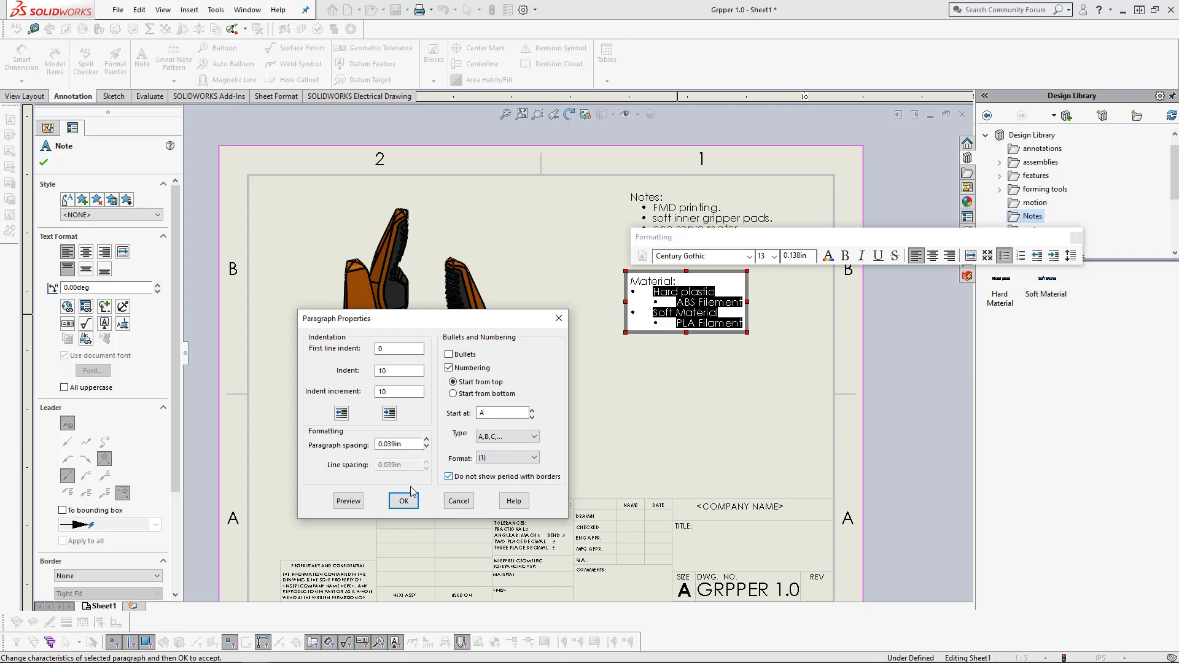
pyautogui.click(348, 506)
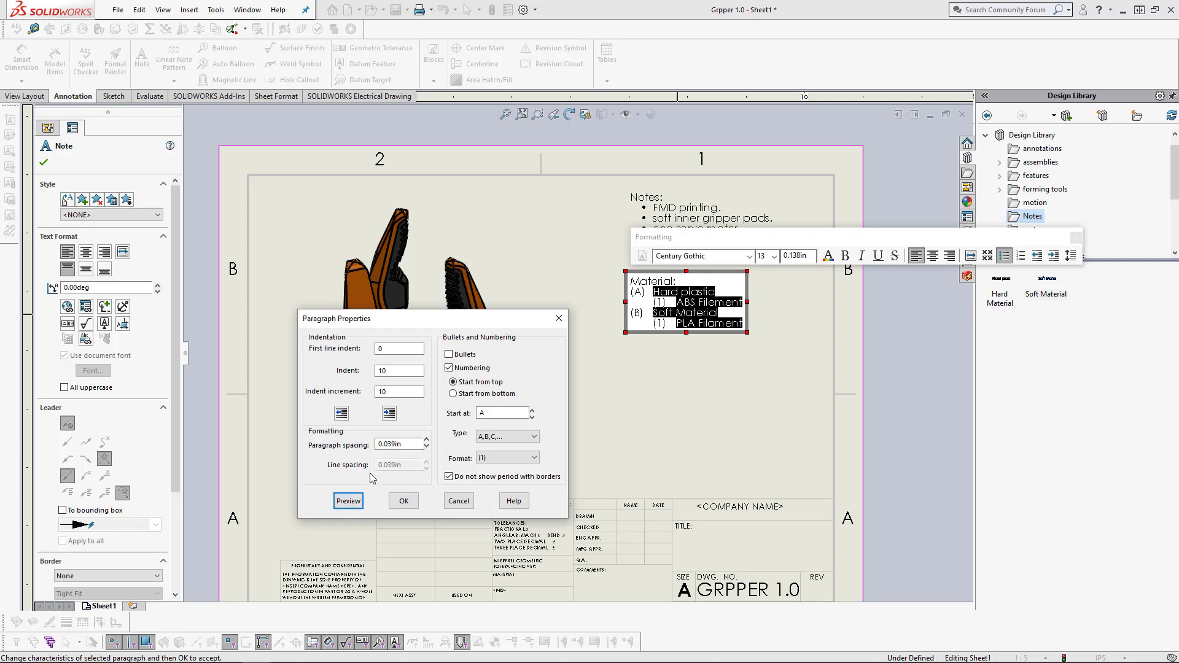
# Step: Increase paragraph spacing to 0.118in, preview, and apply the settings
pyautogui.doubleClick(427, 440)
pyautogui.click(348, 502)
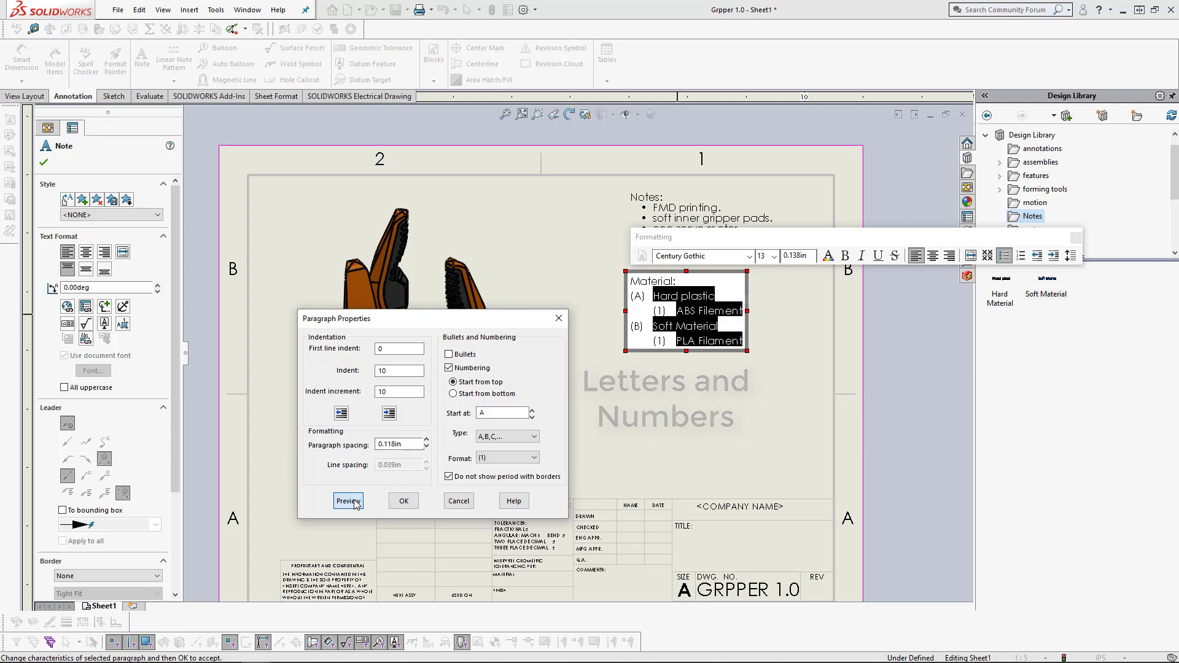
pyautogui.click(404, 501)
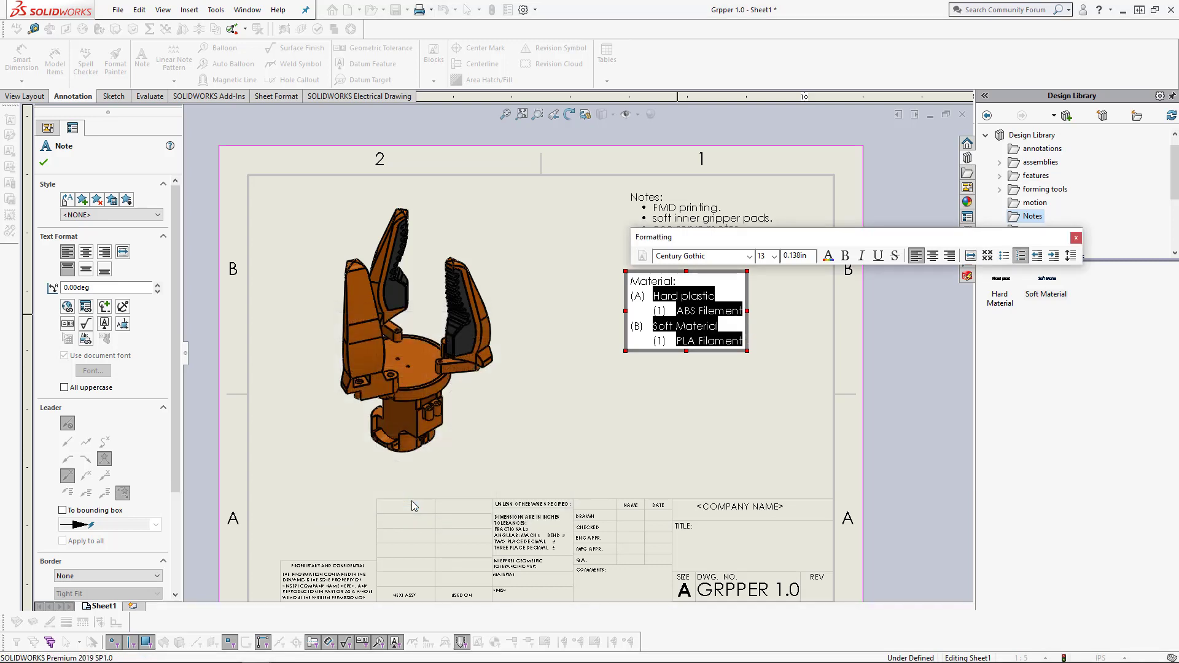
# Step: Click an empty area of the sheet to exit editing the Material note
pyautogui.click(669, 399)
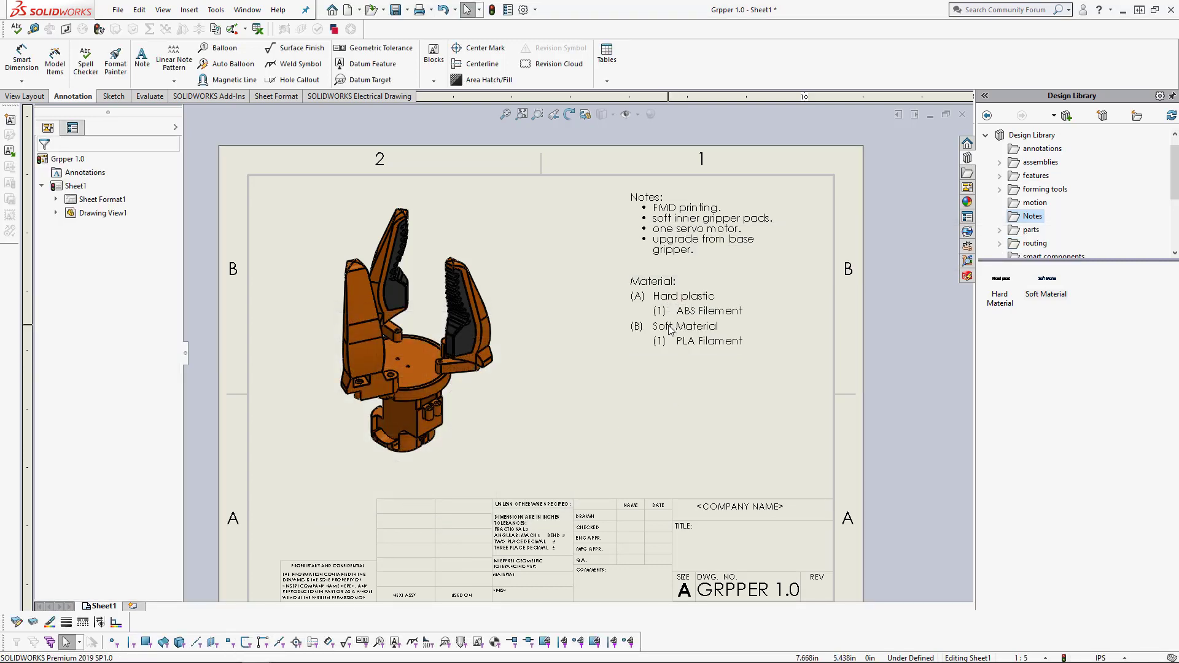